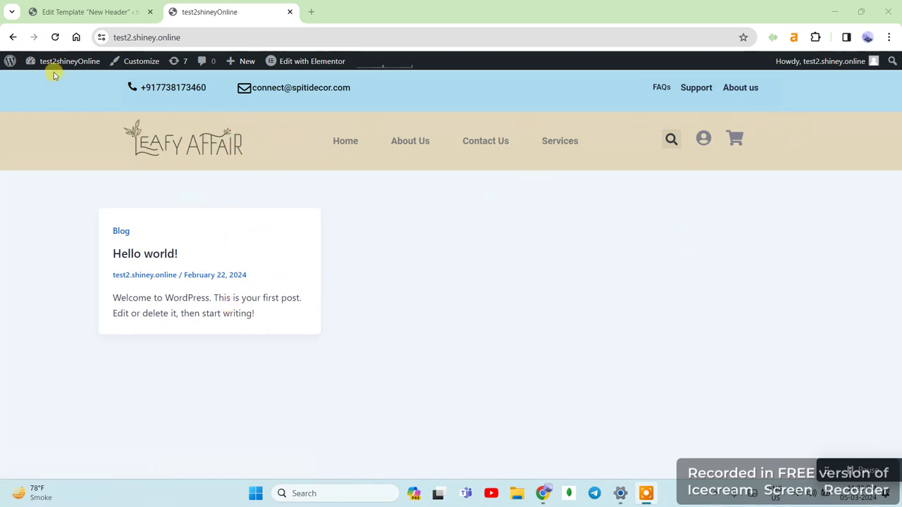
Return to the WordPress admin and open the list of Elementor Header & Footer Builder templates.
left_click(81, 11)
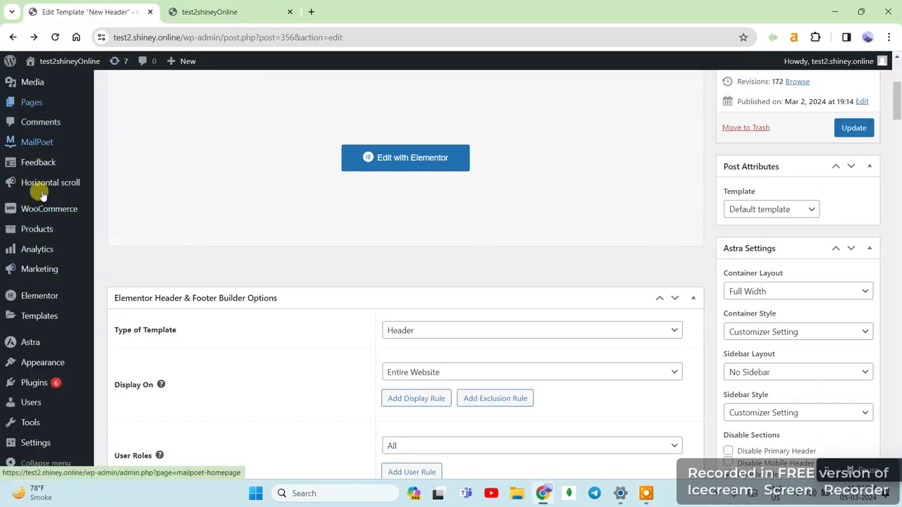
mouse_move(73, 336)
scroll(73, 340, "down", 1)
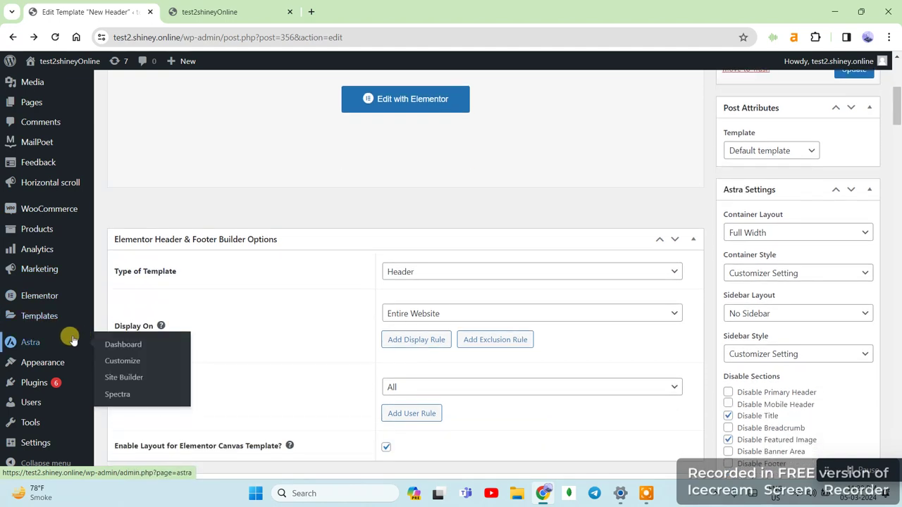
scroll(74, 338, "down", 2)
mouse_move(78, 362)
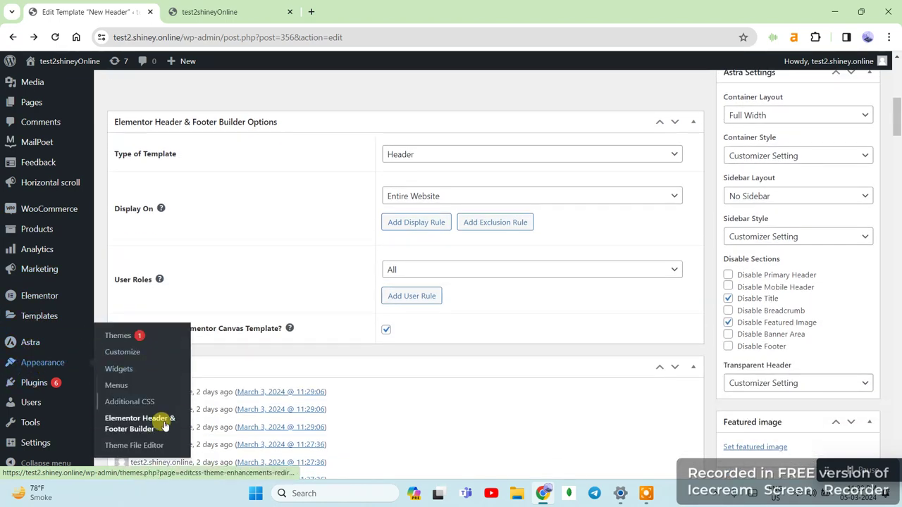
left_click(211, 11)
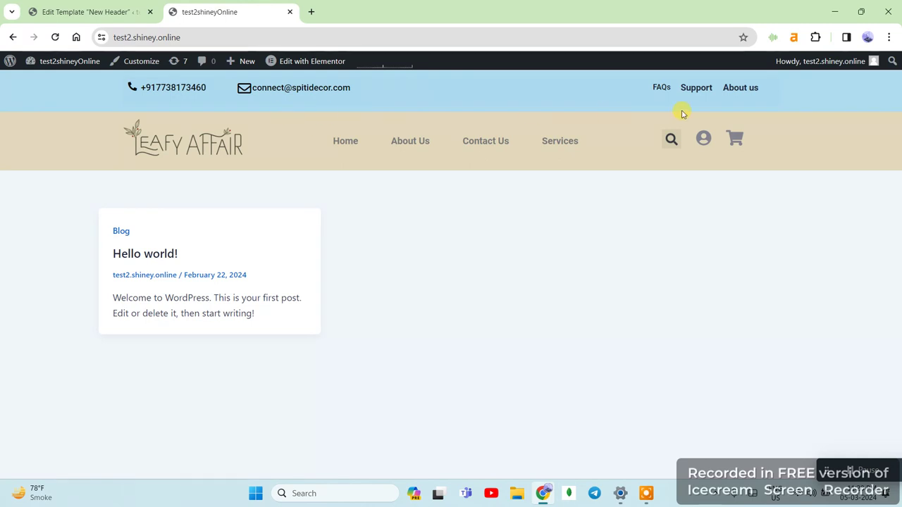
left_click(74, 12)
mouse_move(35, 389)
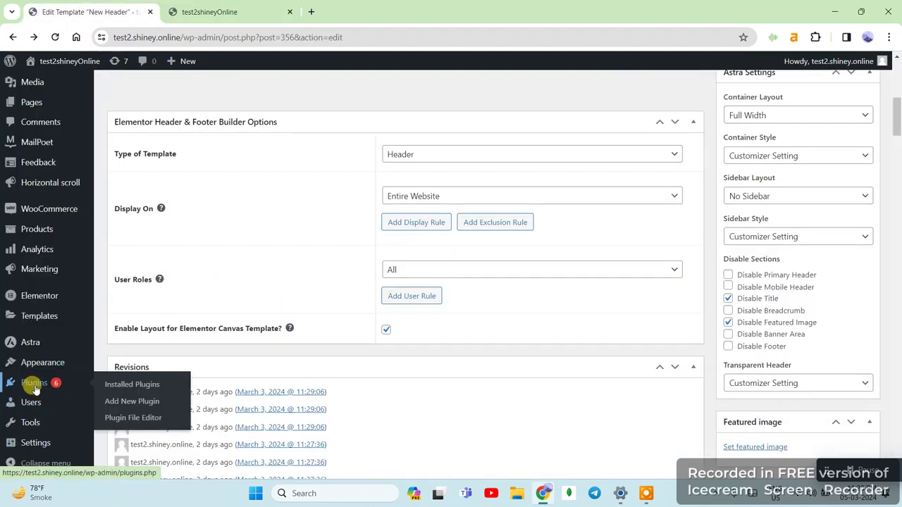
mouse_move(32, 367)
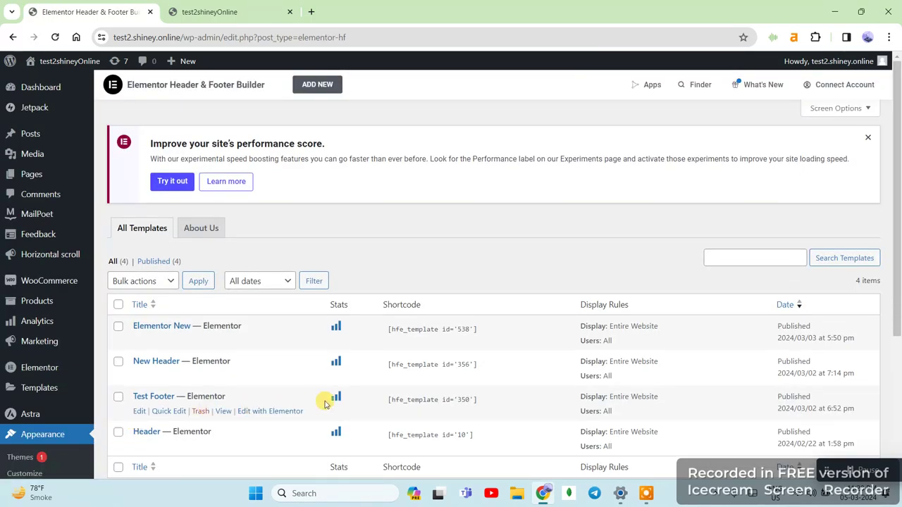
View the New Header template in a new browser tab and open it for editing with Elementor.
scroll(169, 375, "down", 1)
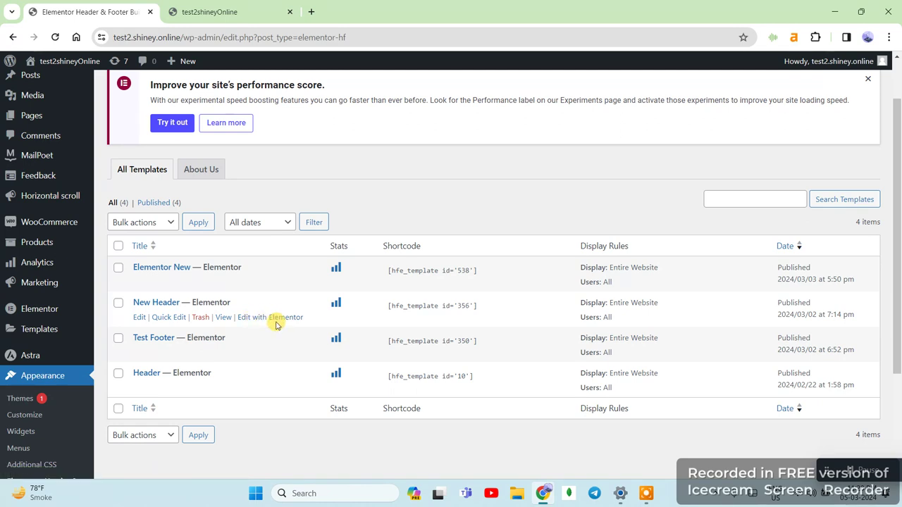
right_click(222, 318)
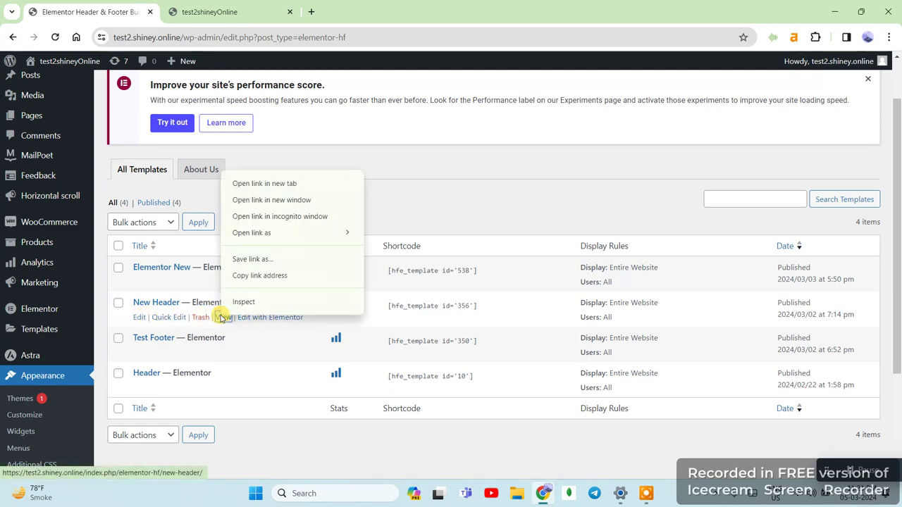
left_click(258, 183)
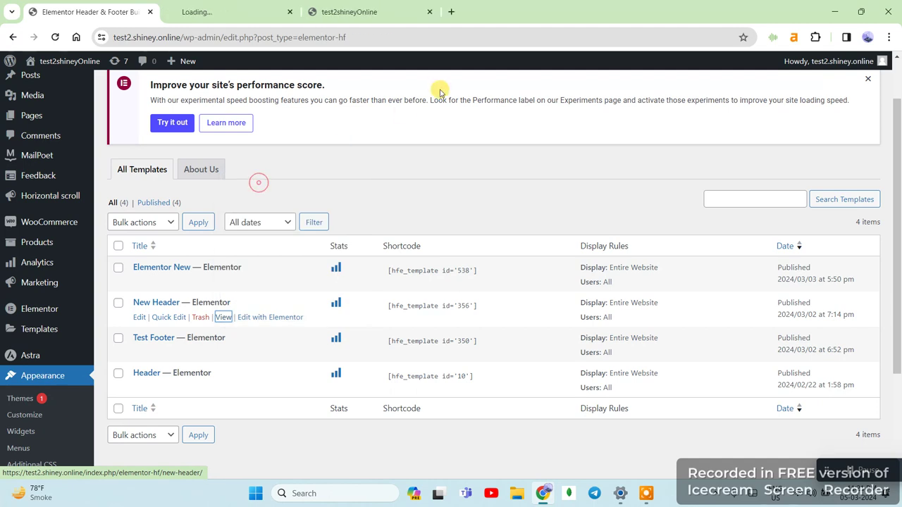
left_click(246, 15)
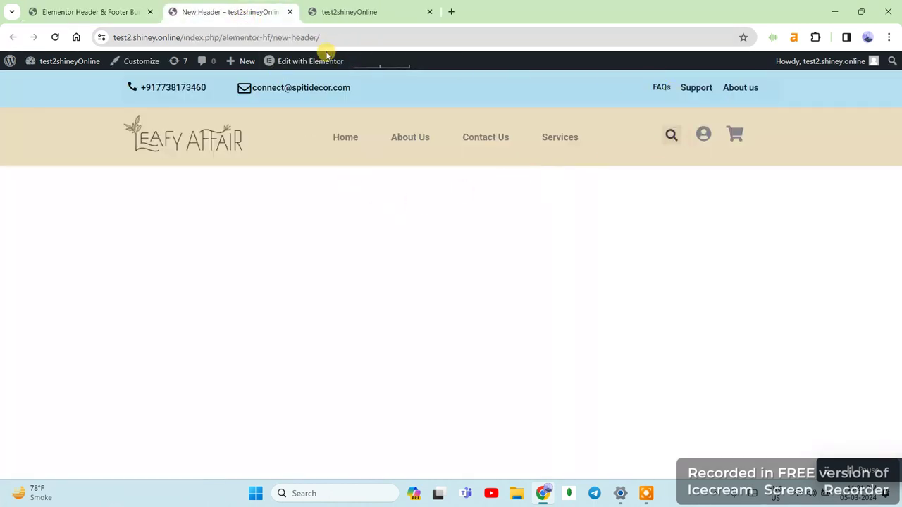
mouse_move(299, 67)
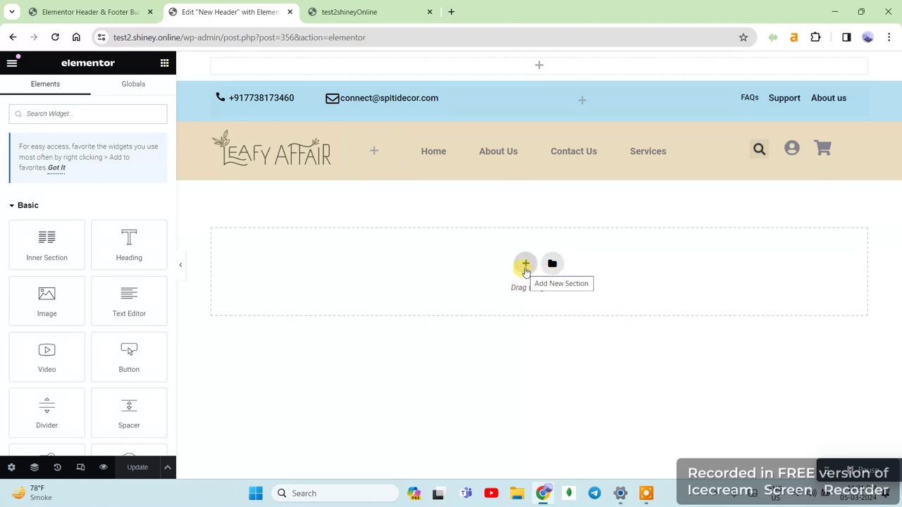
Add a new single-column section below the logo and navigation row of the header.
left_click(524, 265)
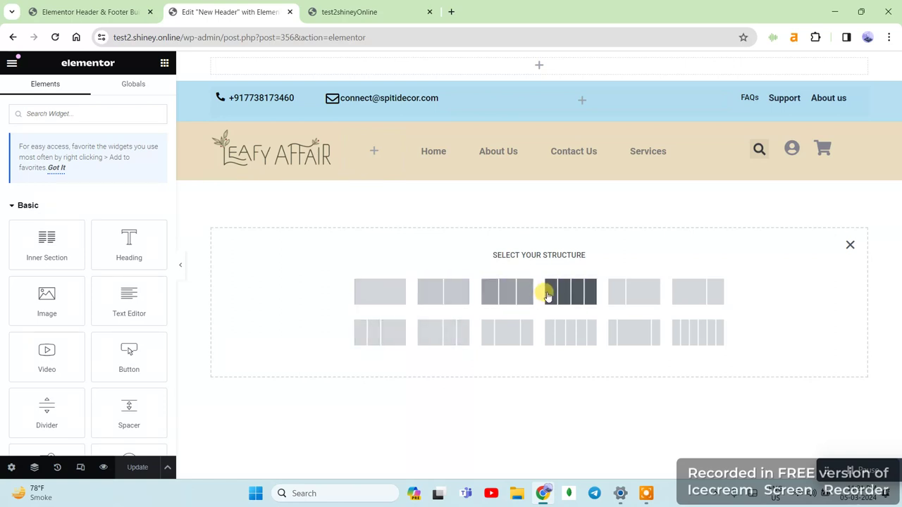
left_click(379, 298)
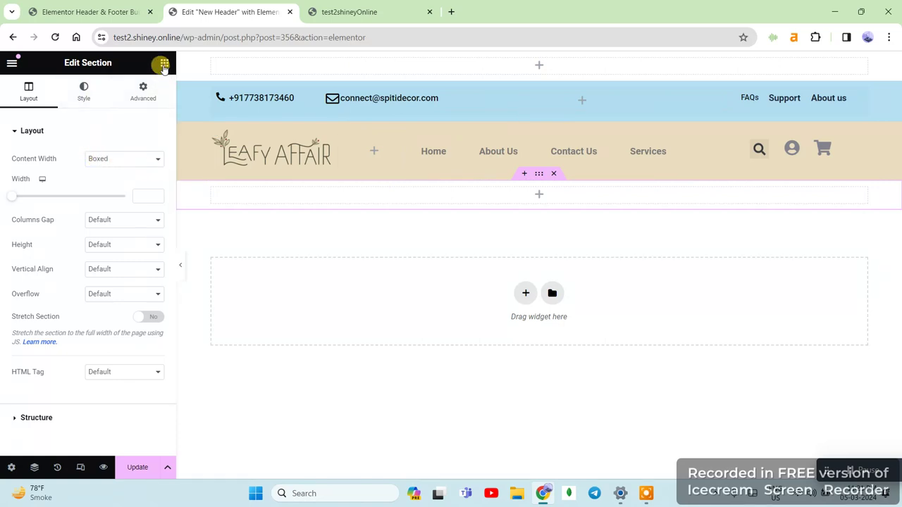
scroll(145, 211, "down", 1)
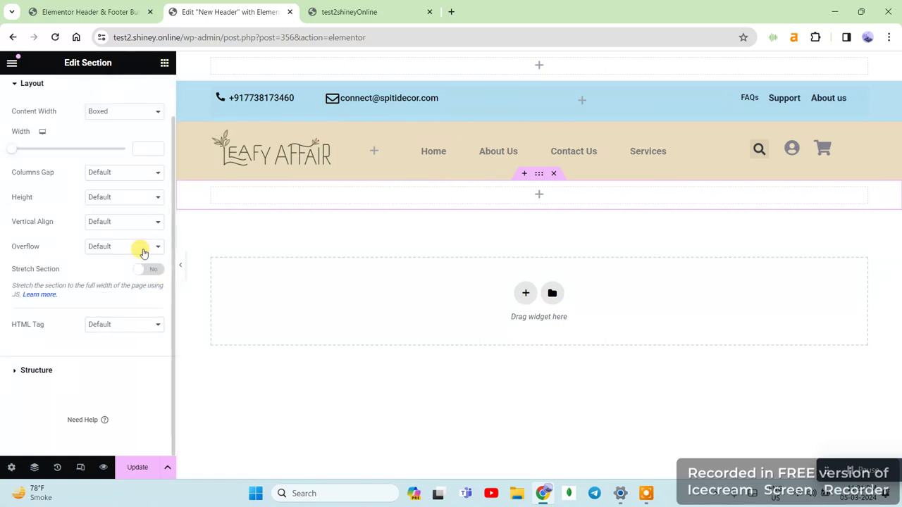
Find the Social Icons widget, place it in the new empty section and add a fourth icon item.
left_click(164, 63)
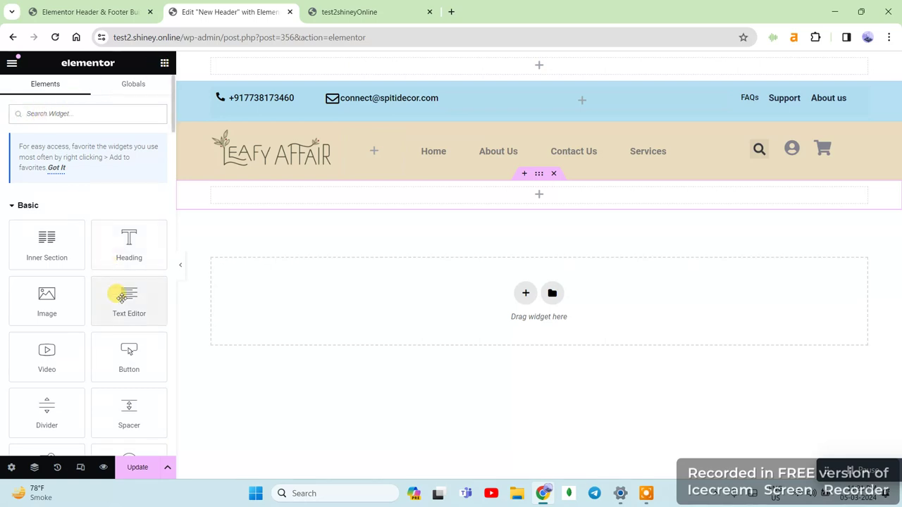
scroll(119, 296, "down", 8)
scroll(120, 299, "up", 10)
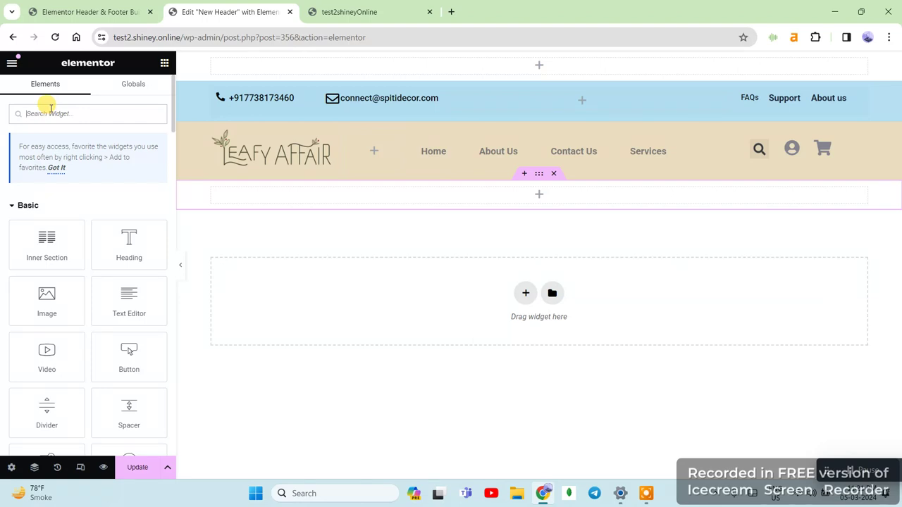
type("socia")
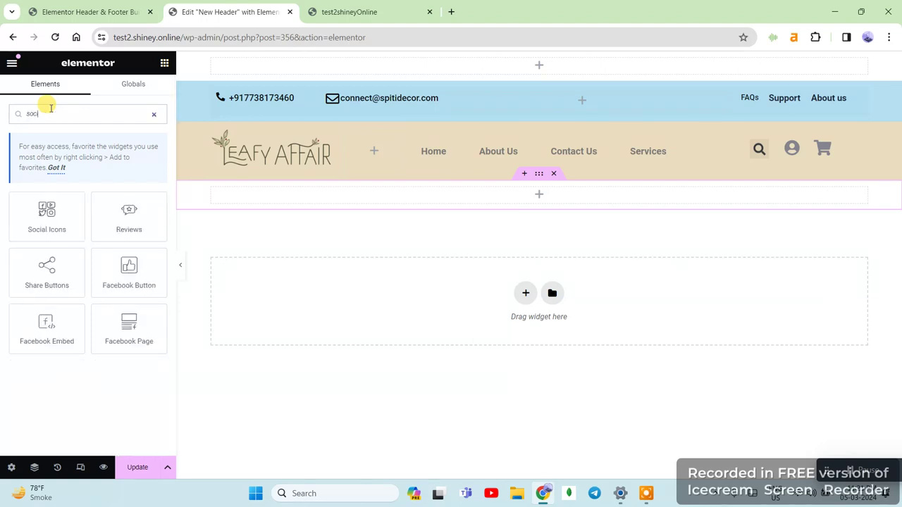
left_click(62, 212)
left_click_drag(61, 211, 558, 203)
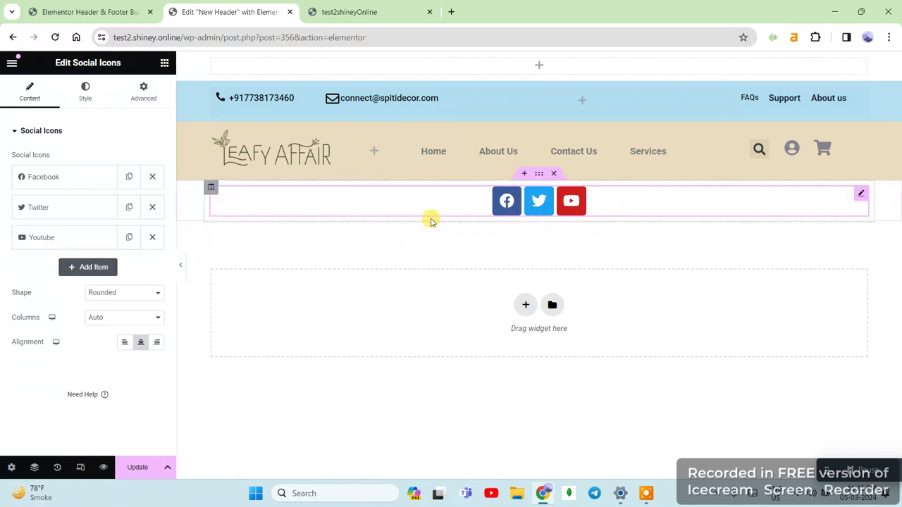
left_click(70, 271)
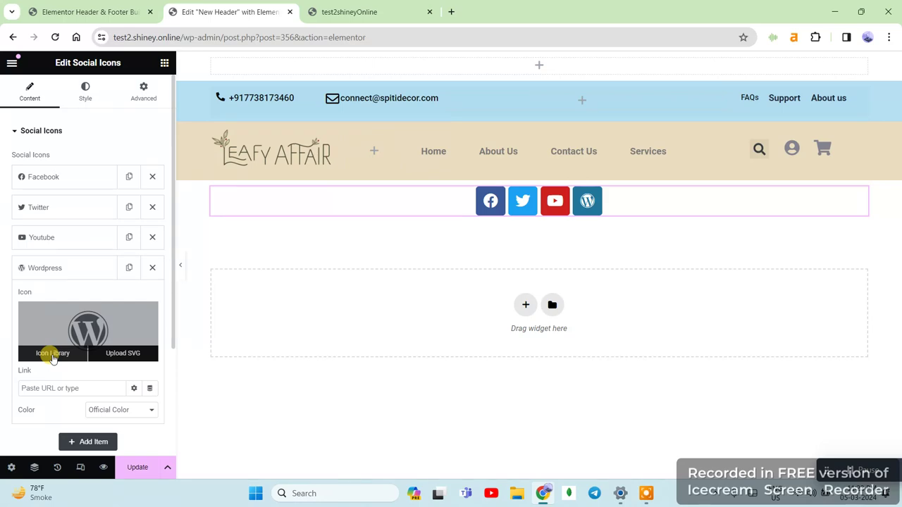
left_click(53, 354)
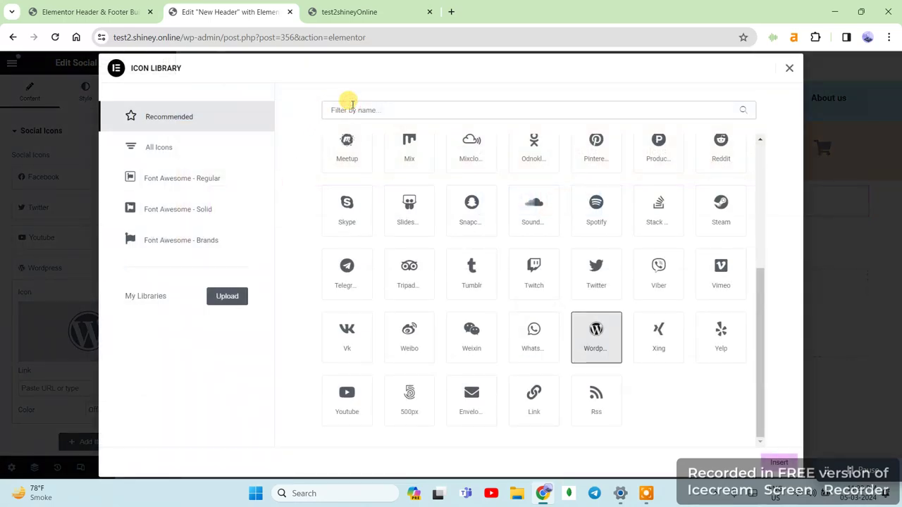
left_click(352, 104)
type("t")
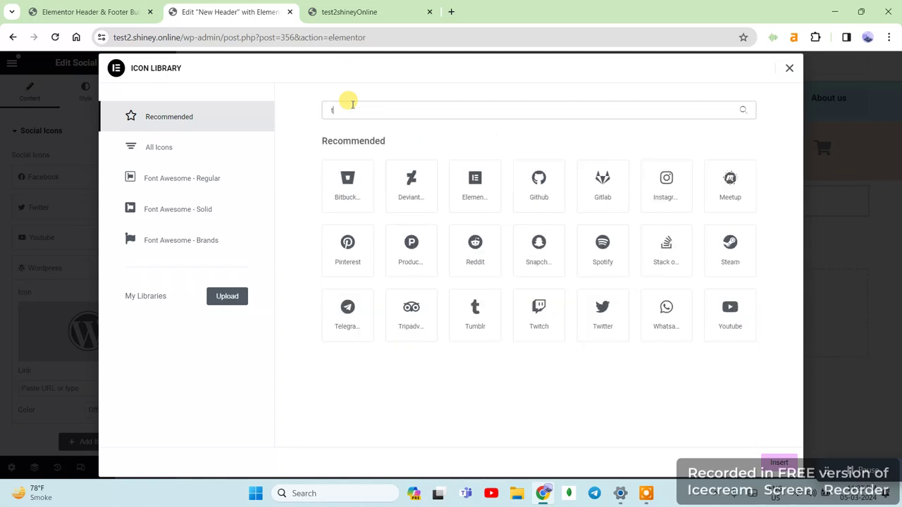
left_click(376, 9)
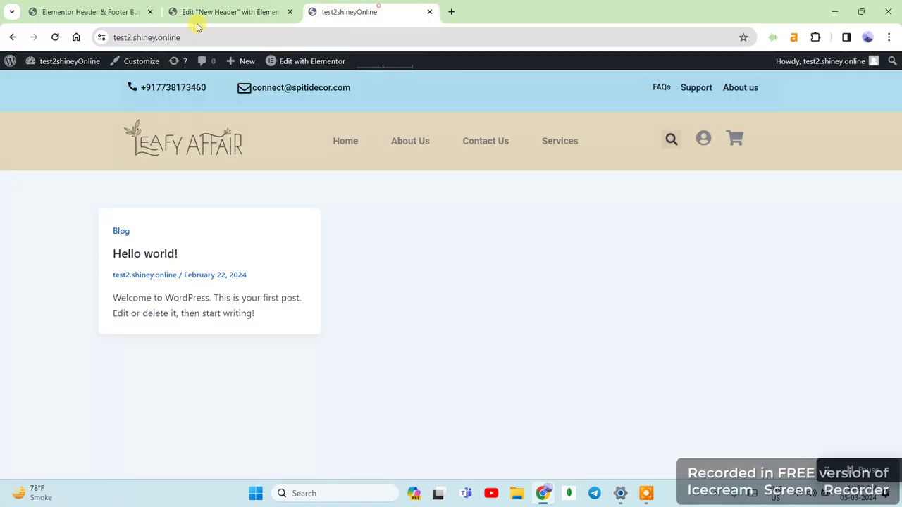
left_click(234, 10)
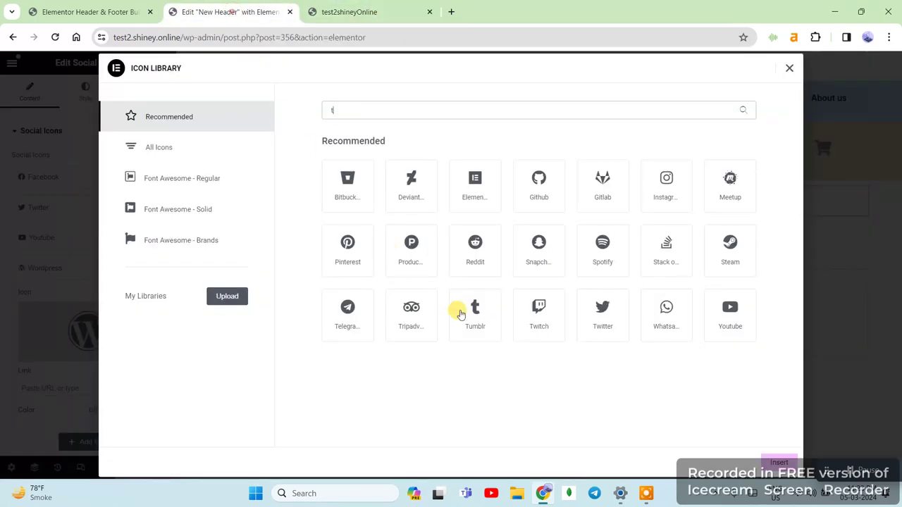
left_click(789, 68)
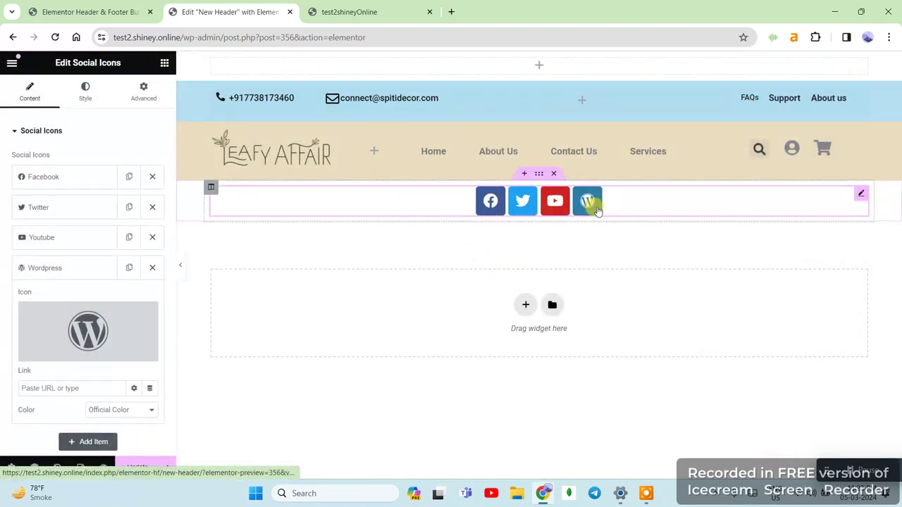
left_click(523, 205)
left_click(520, 200)
left_click(553, 201)
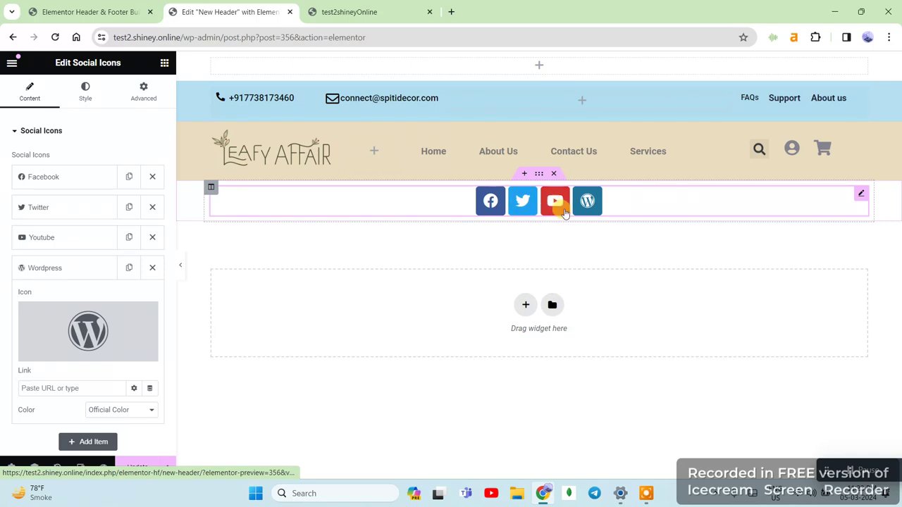
left_click(524, 204)
left_click(587, 204)
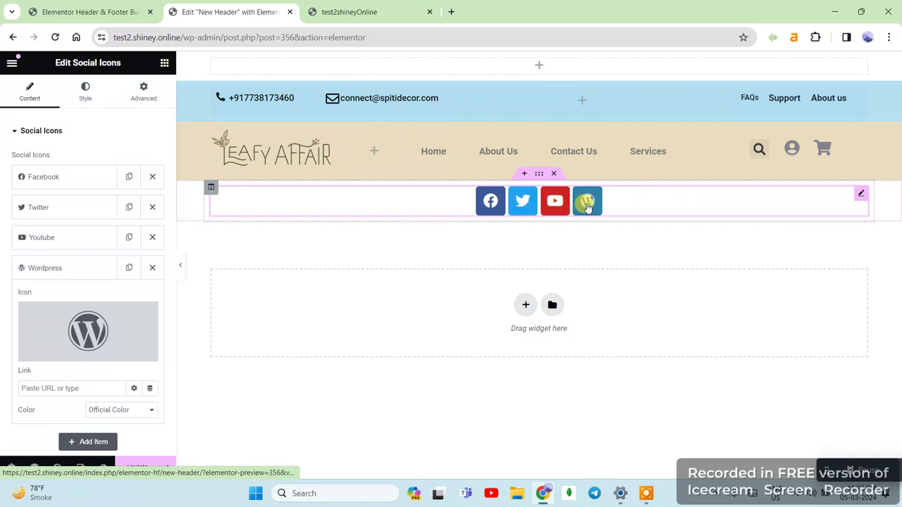
left_click(482, 206)
left_click(591, 206)
left_click(586, 204)
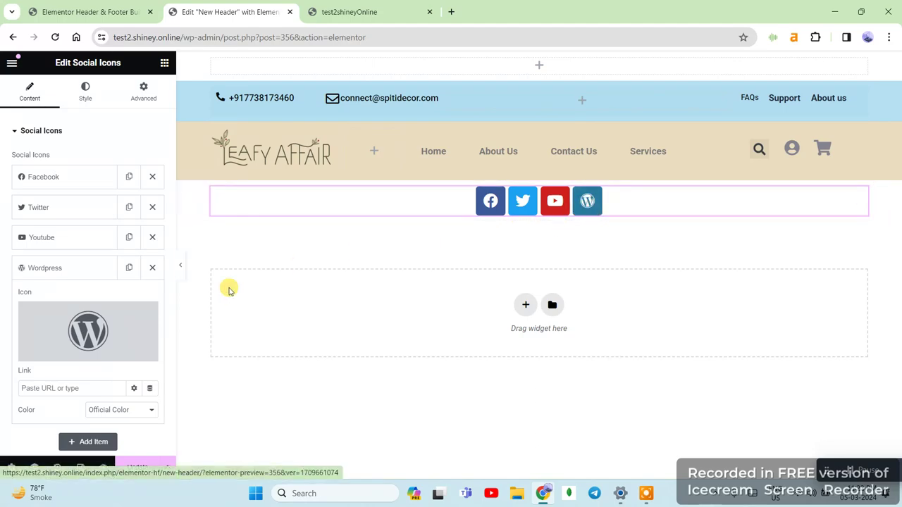
left_click(62, 349)
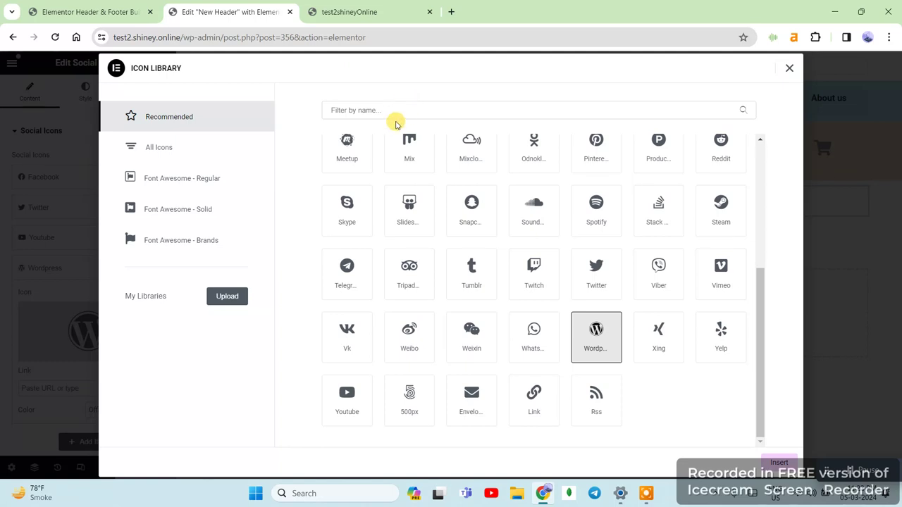
left_click(388, 110)
type("te")
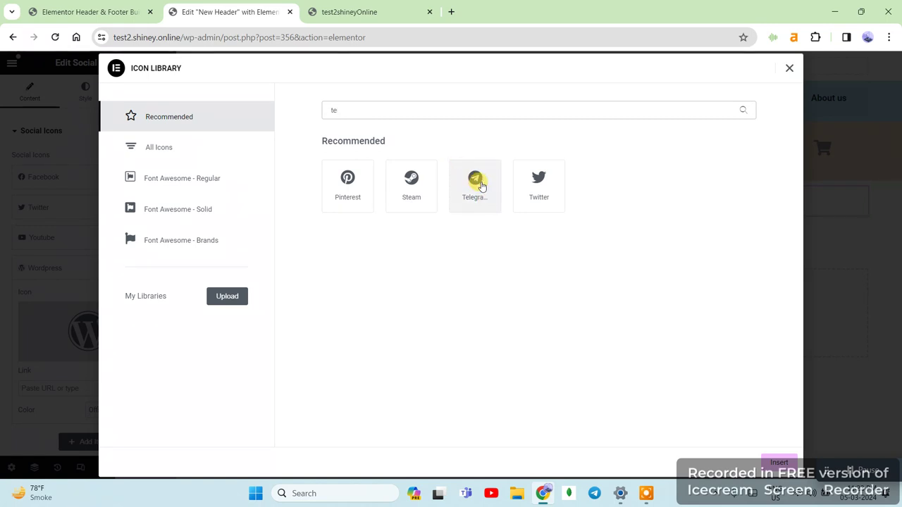
left_click(790, 71)
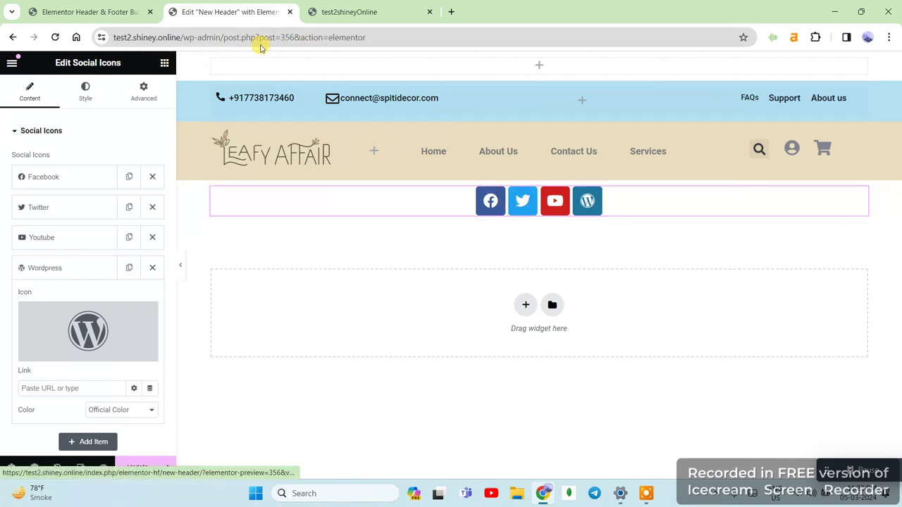
Replace the fourth social item's WordPress icon with the Telegram icon from the icon library.
mouse_move(107, 354)
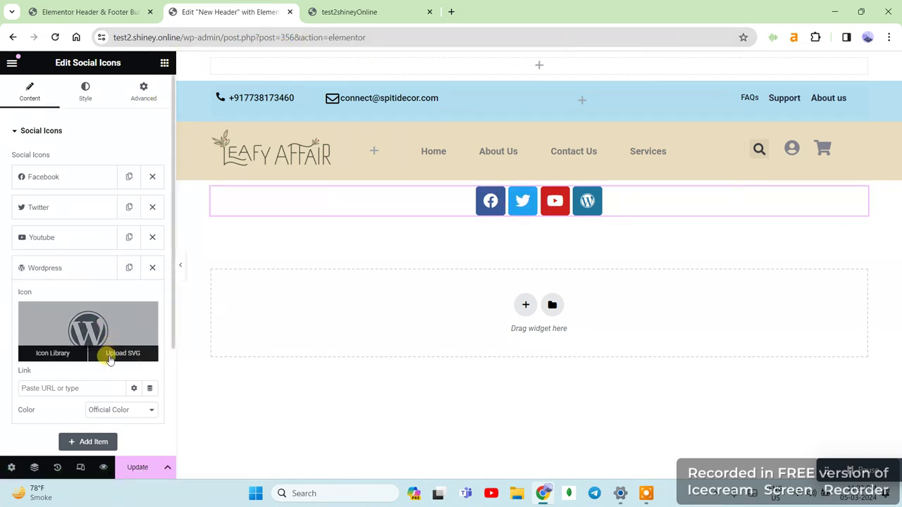
left_click(52, 354)
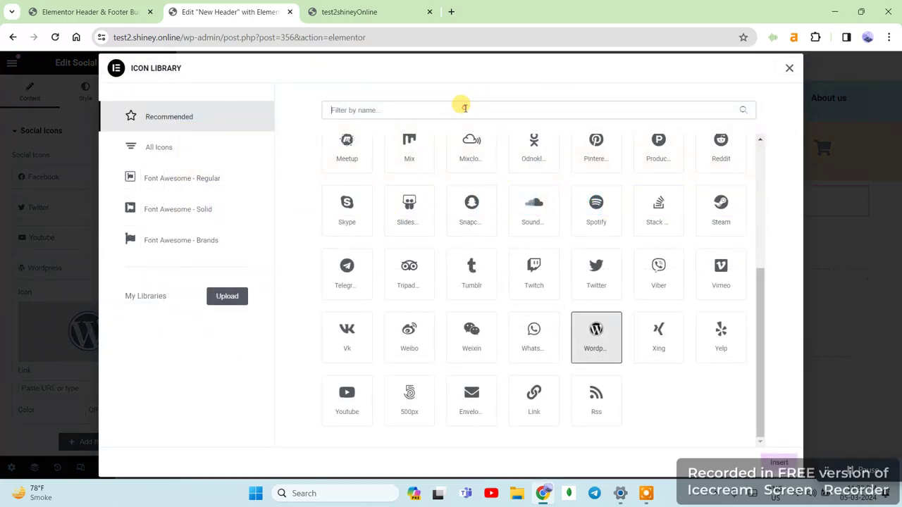
type("te")
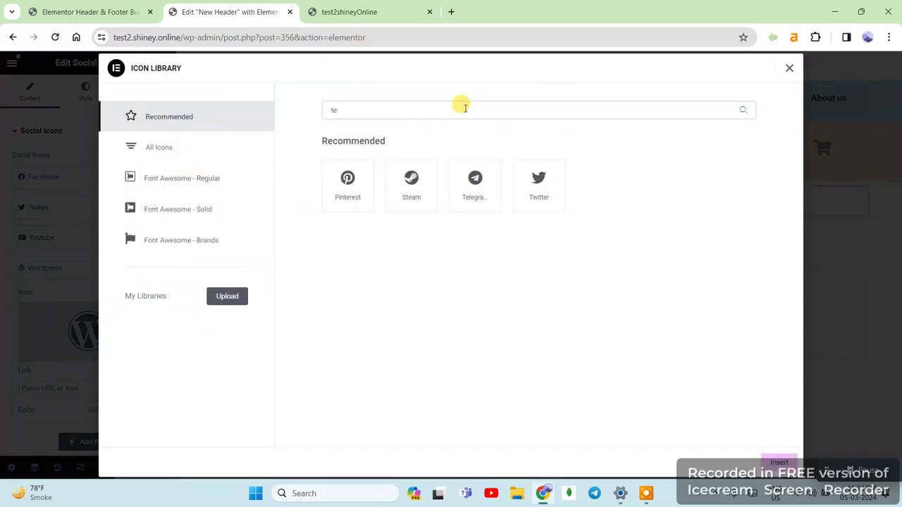
left_click(482, 202)
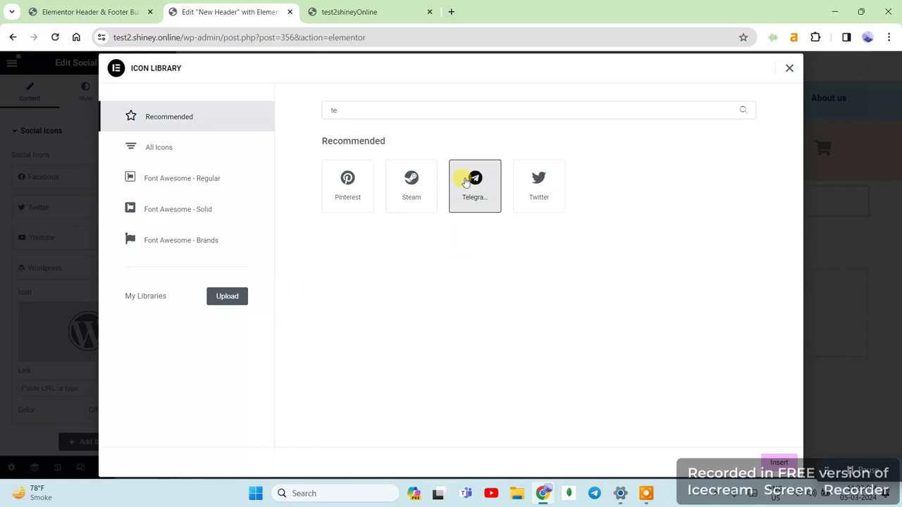
left_click(778, 463)
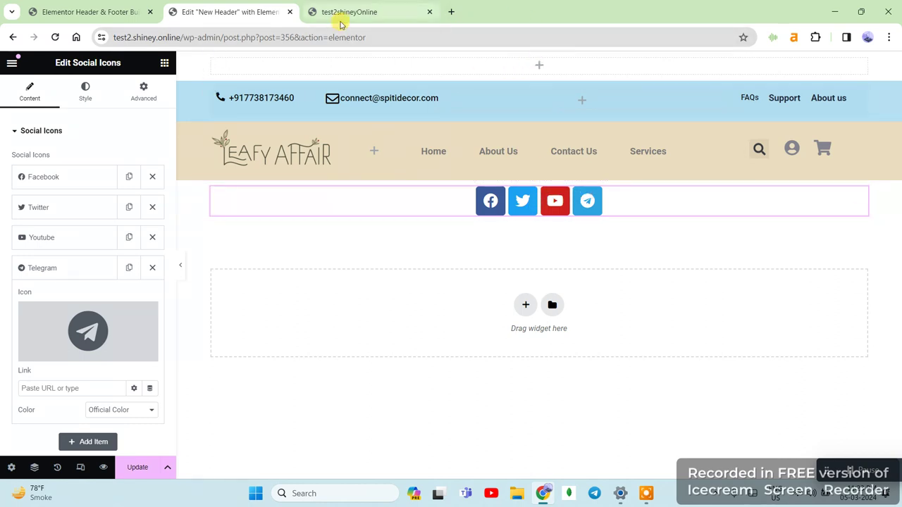
Delete the empty section at the top of the header and move the social icons section above the contact details row.
left_click(556, 59)
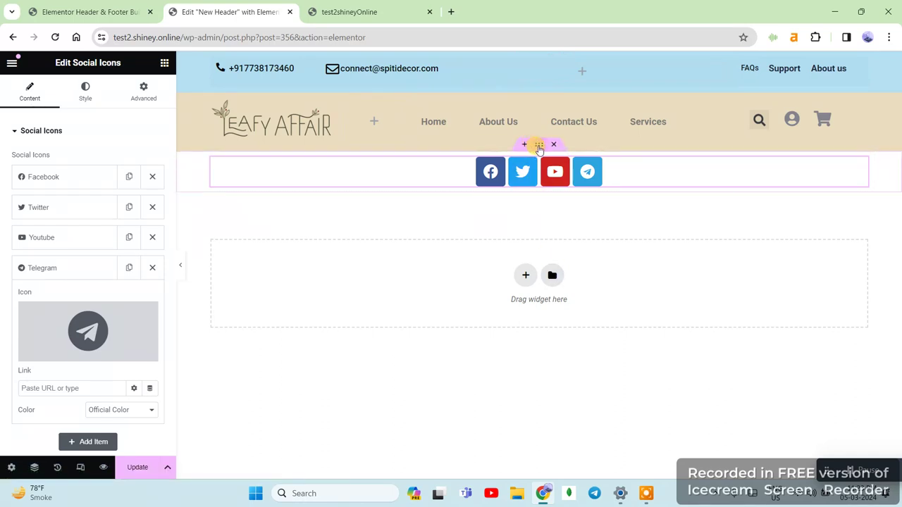
left_click_drag(539, 148, 520, 55)
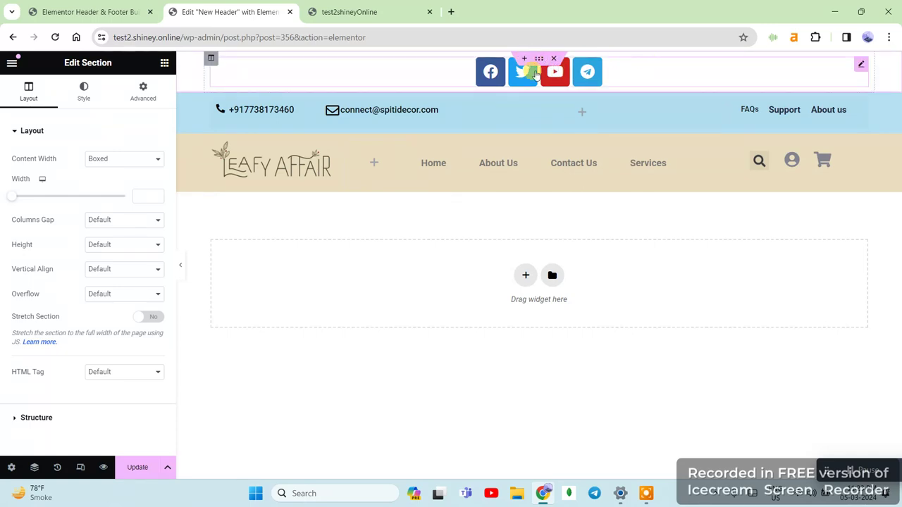
Examine the layout, style and advanced settings of the social icons' column and of the Social Icons widget.
left_click(211, 60)
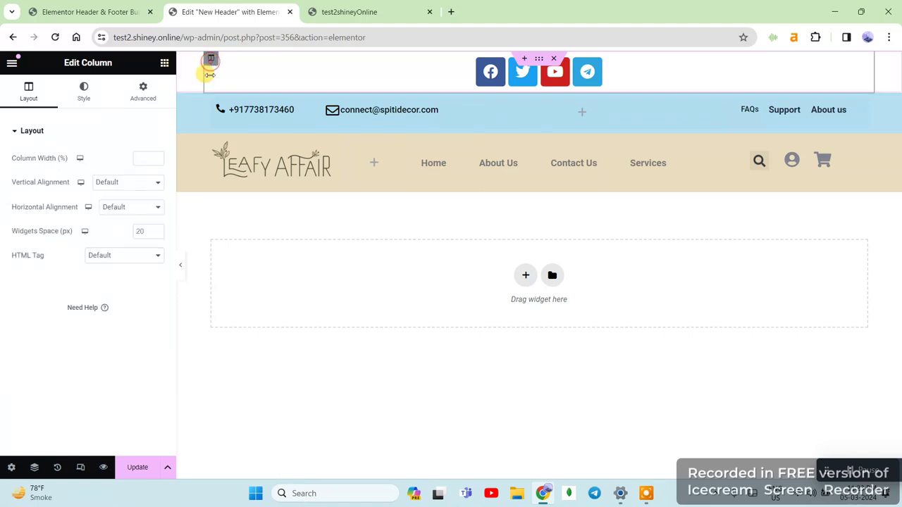
left_click(81, 93)
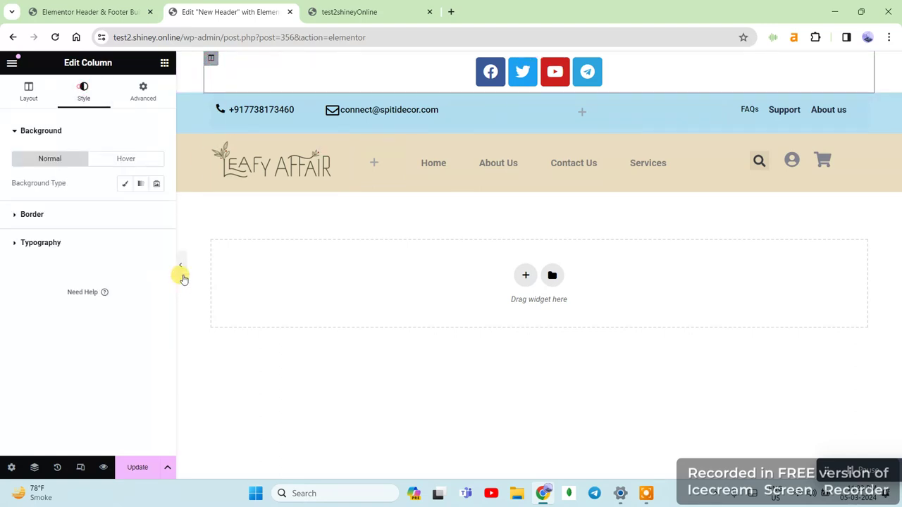
left_click(26, 93)
left_click(148, 101)
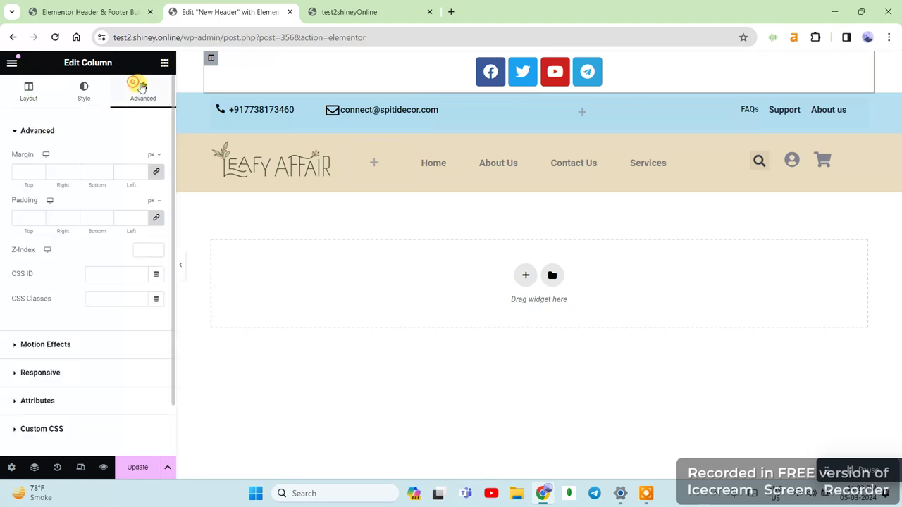
scroll(127, 393, "down", 1)
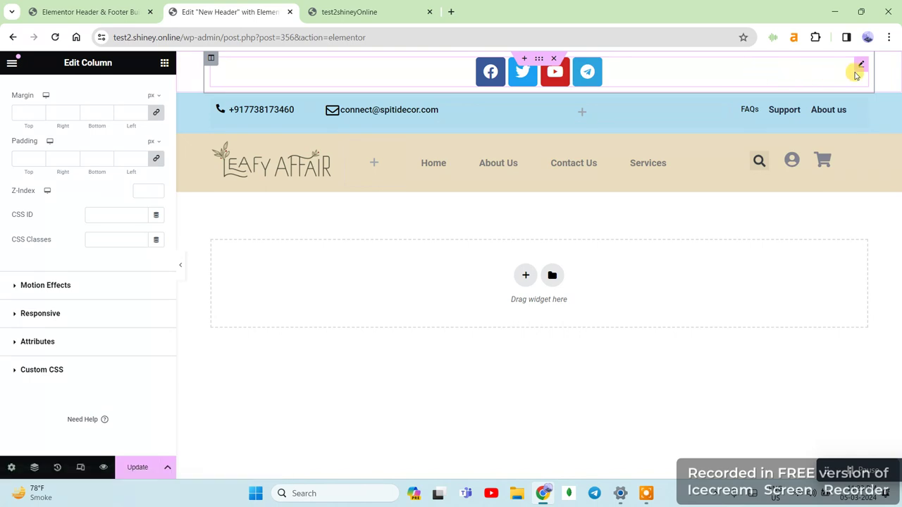
left_click(856, 66)
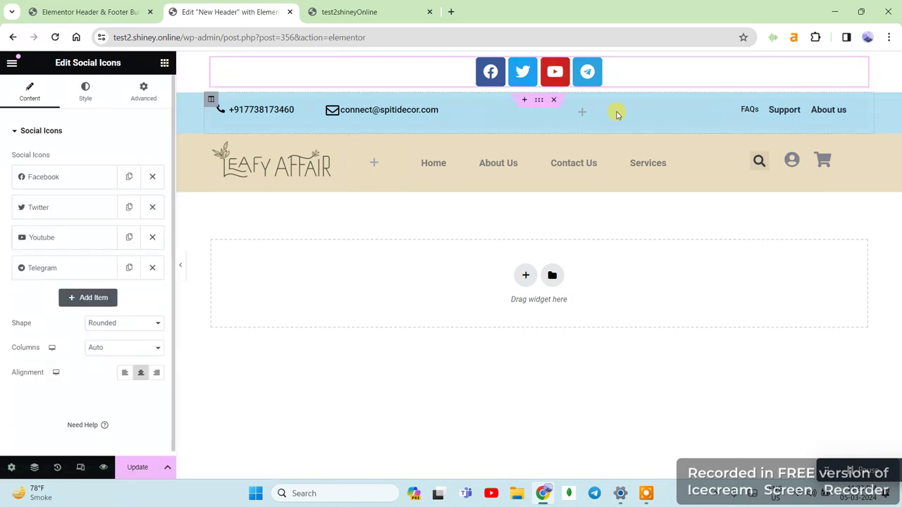
left_click(98, 94)
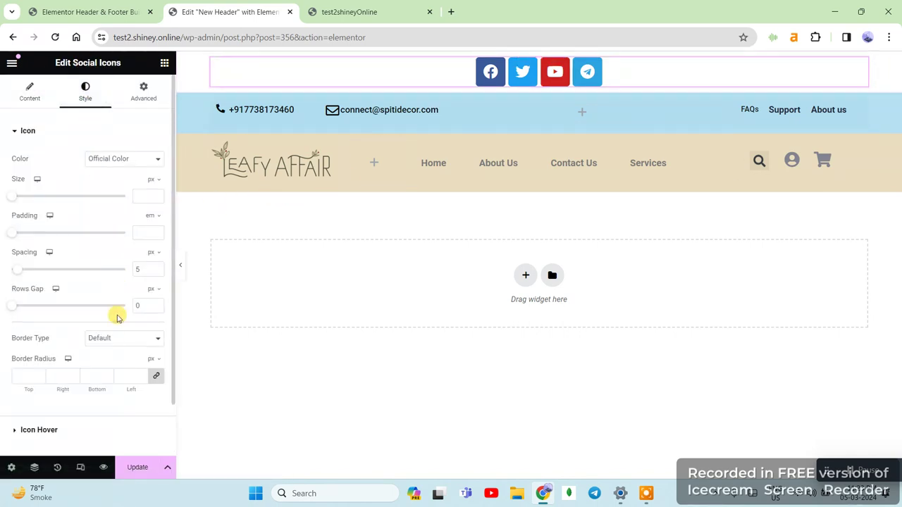
scroll(118, 344, "down", 1)
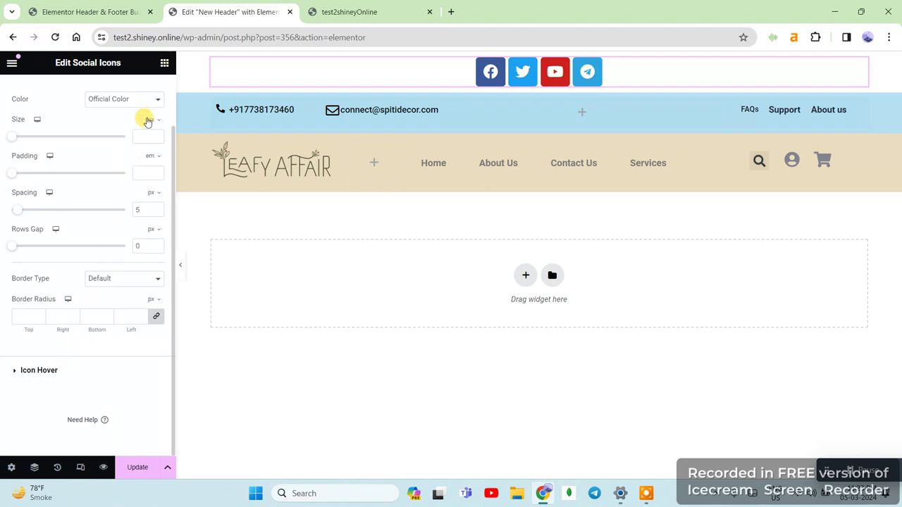
scroll(148, 122, "up", 3)
left_click(145, 90)
scroll(89, 395, "down", 3)
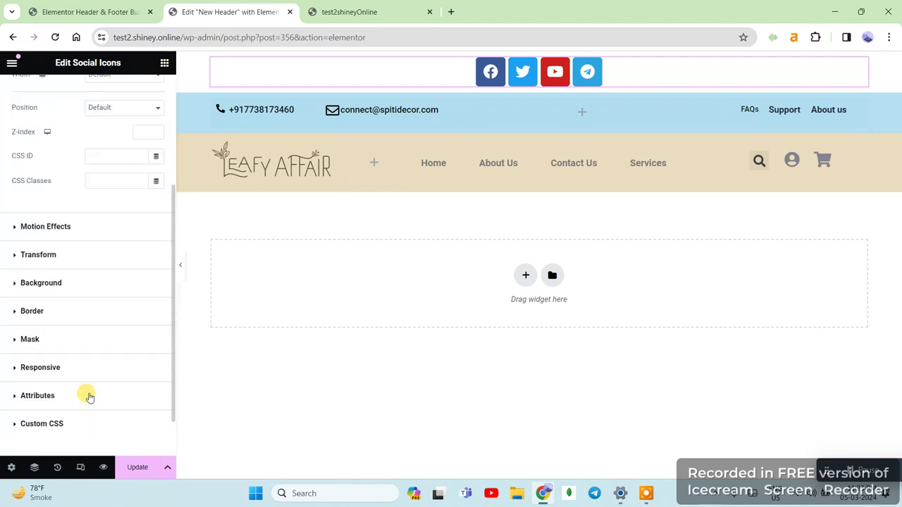
scroll(101, 402, "up", 3)
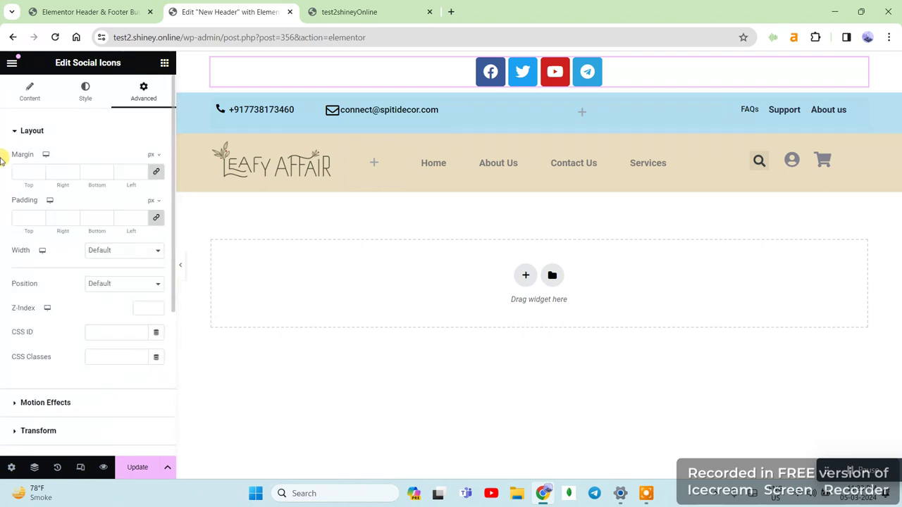
Set the Social Icons widget's alignment to Right, trying Left alignment along the way.
left_click(26, 96)
scroll(126, 317, "down", 1)
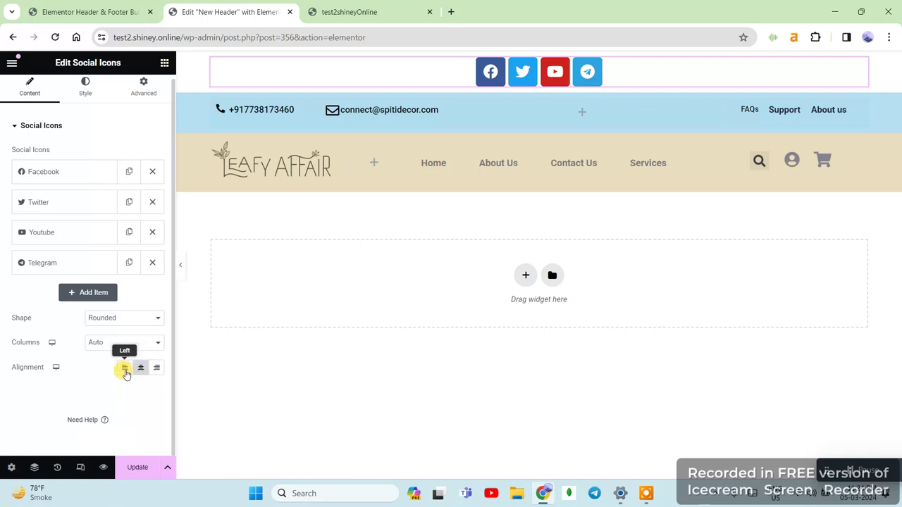
left_click(157, 367)
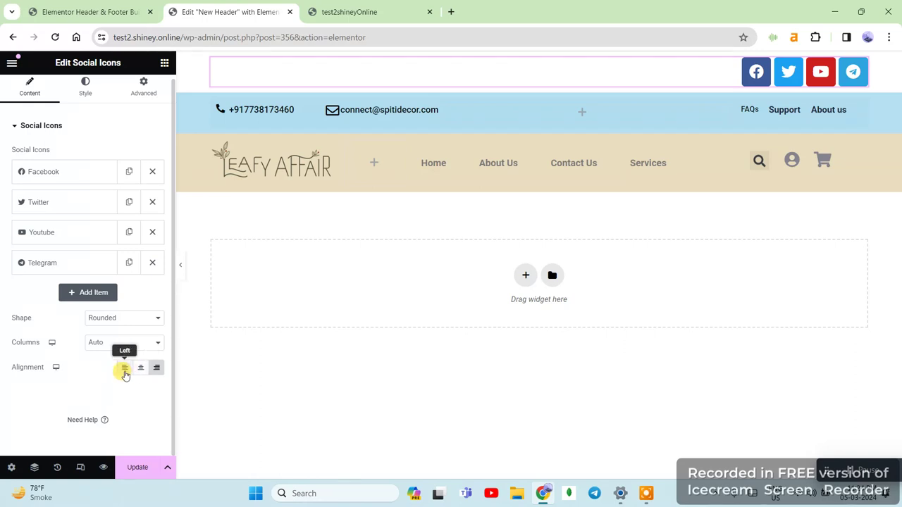
left_click(125, 370)
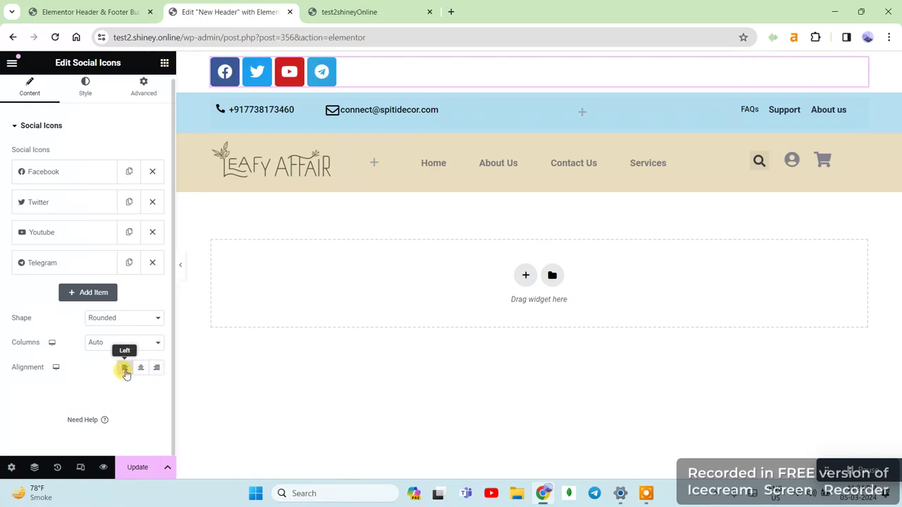
left_click(156, 367)
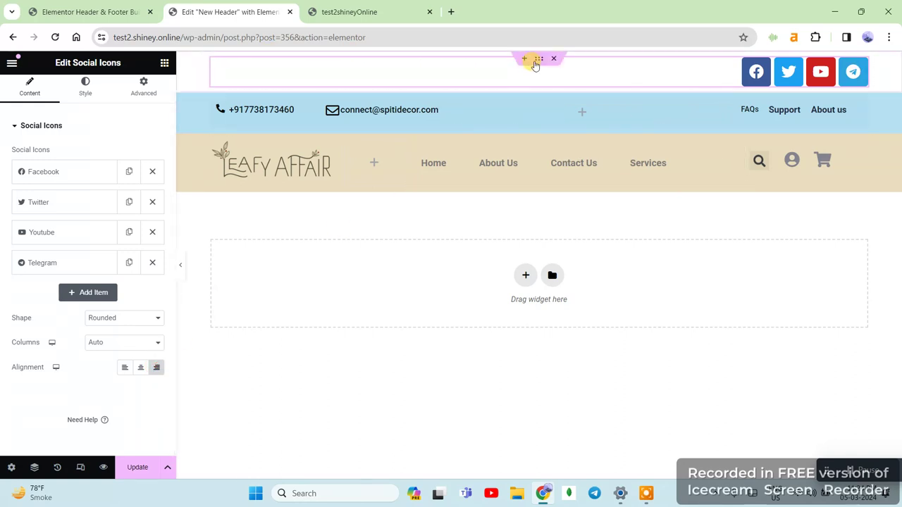
left_click(539, 59)
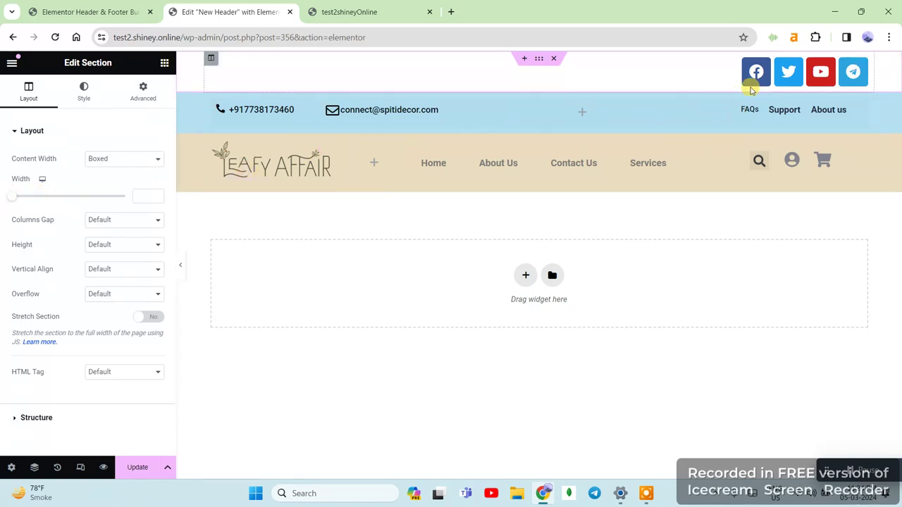
left_click(859, 65)
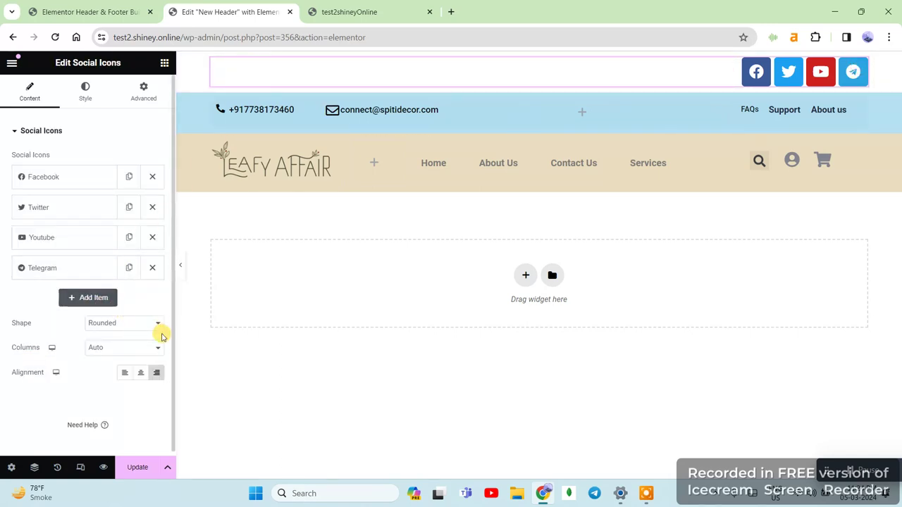
scroll(145, 421, "down", 1)
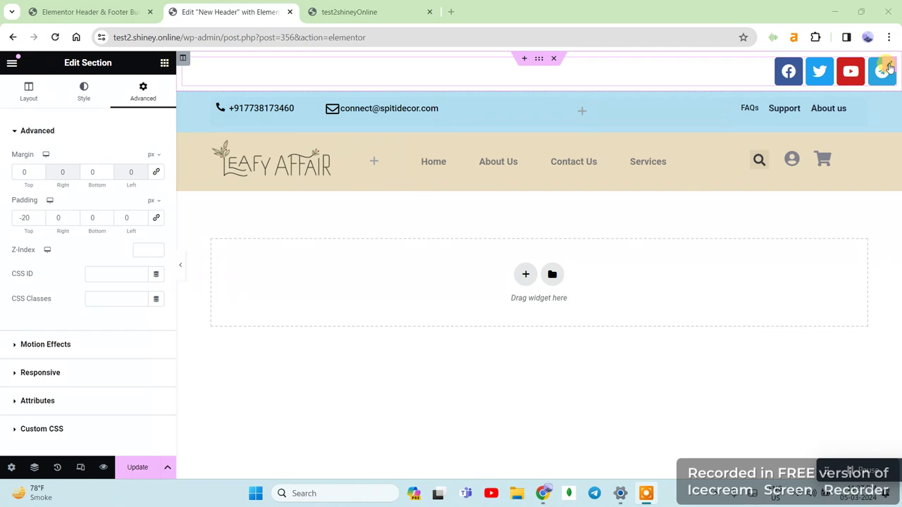
Set the icon size of the Social Icons widget to 12 px.
left_click(889, 65)
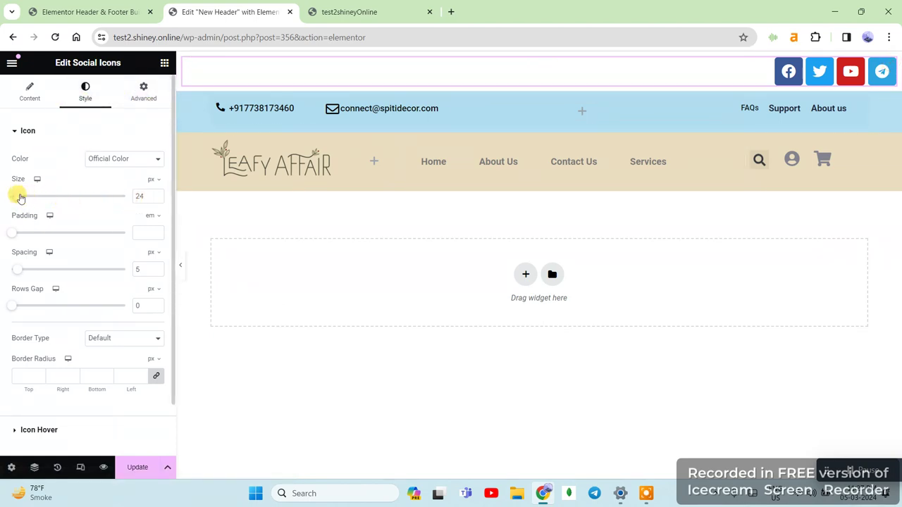
left_click(152, 197)
left_click(157, 202)
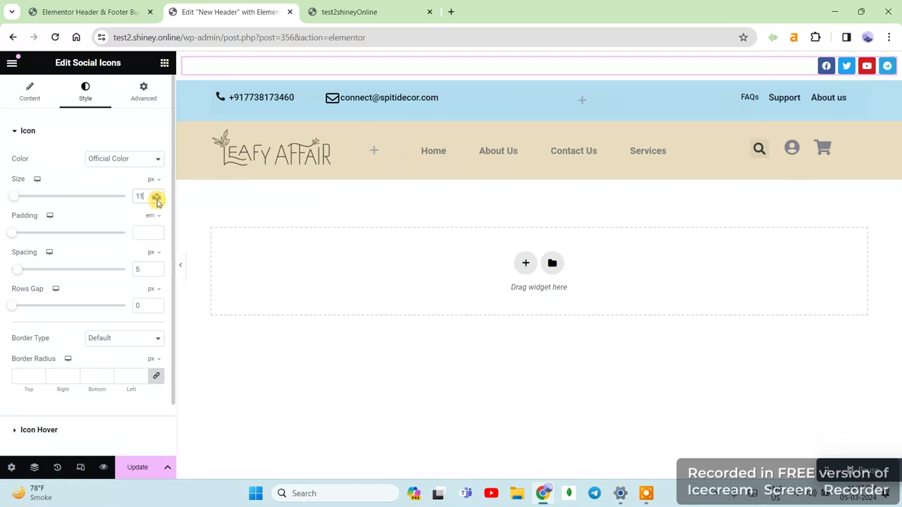
left_click(158, 202)
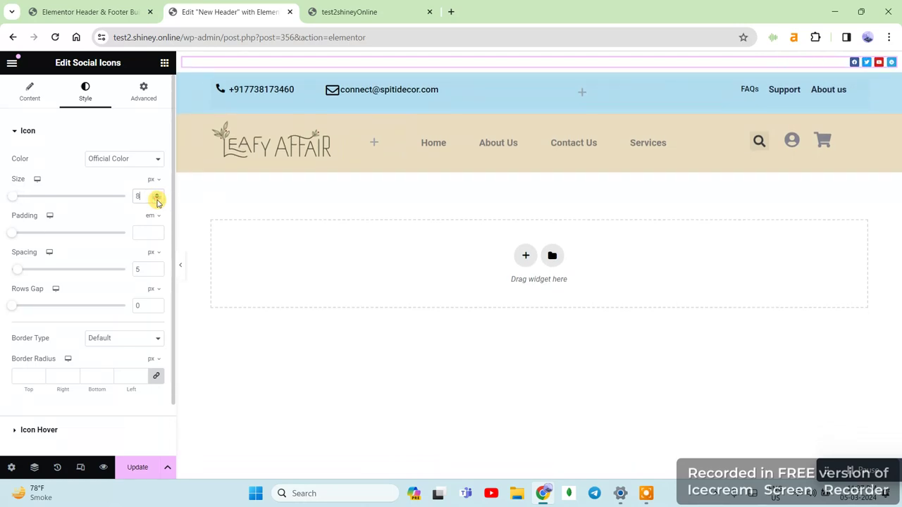
left_click(158, 196)
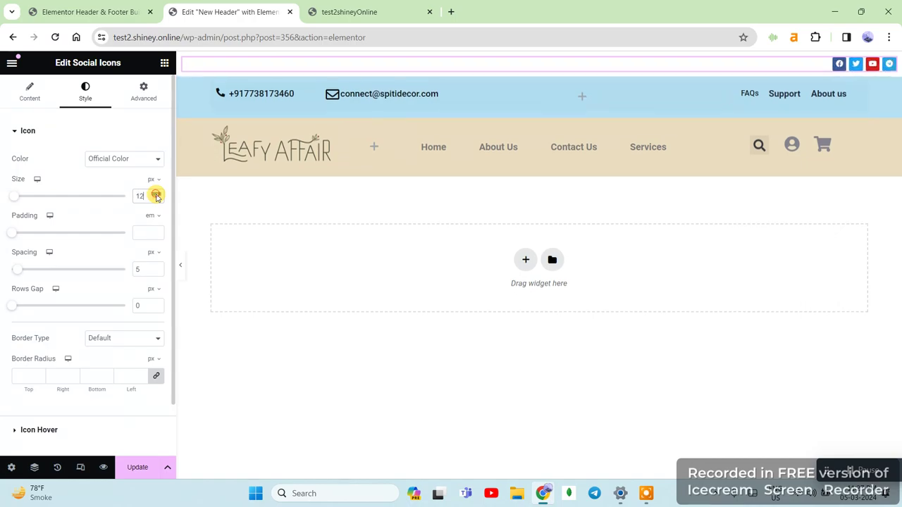